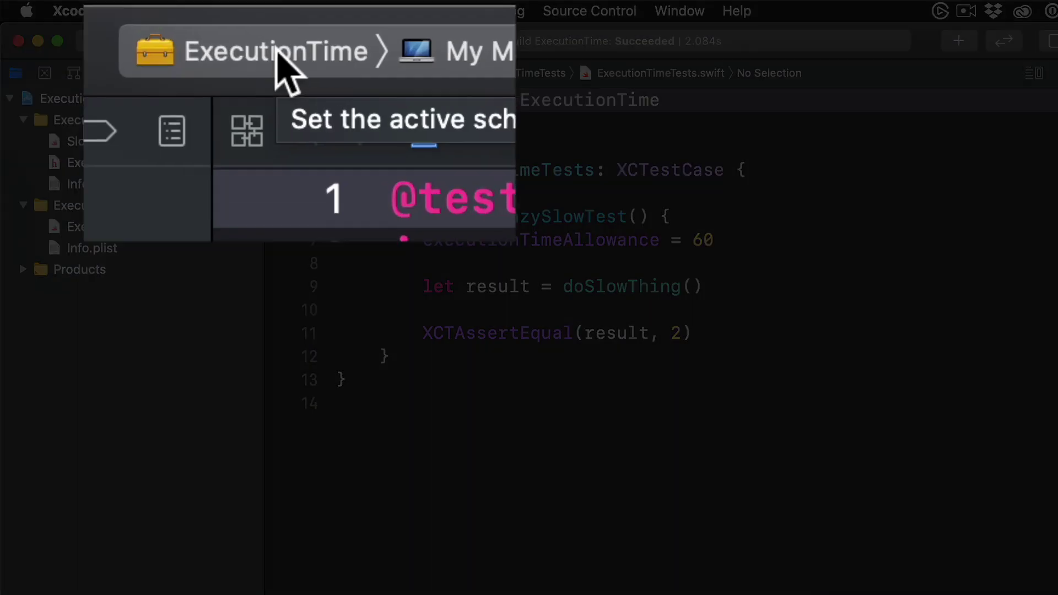
Edit the scheme's ExecutionTime test plan and set Test Timeouts to On under Configurations
{"action": "left_click", "coordinate": [291, 48]}
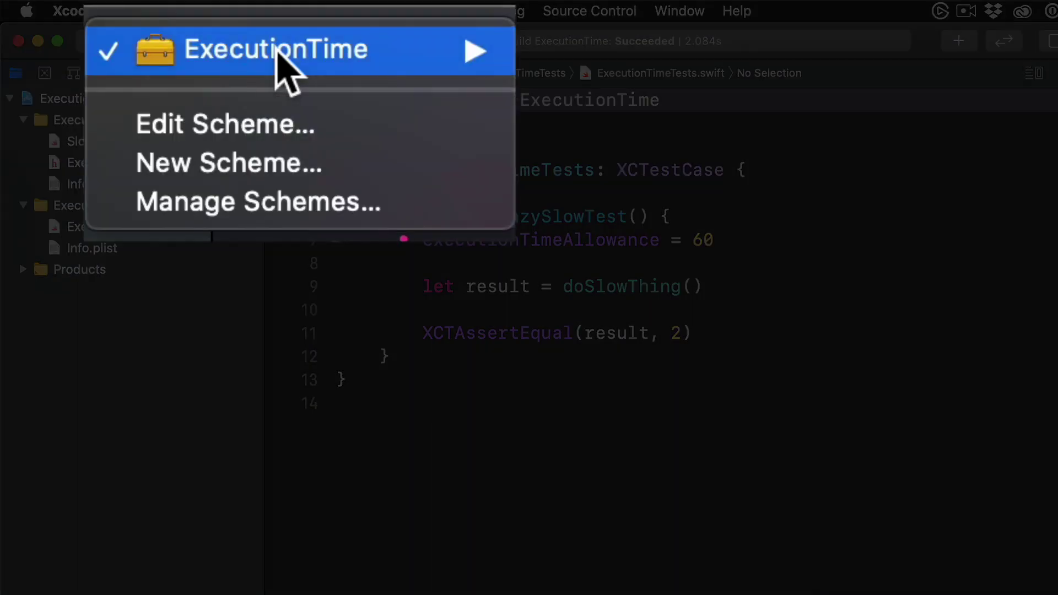
{"action": "left_click", "coordinate": [279, 128]}
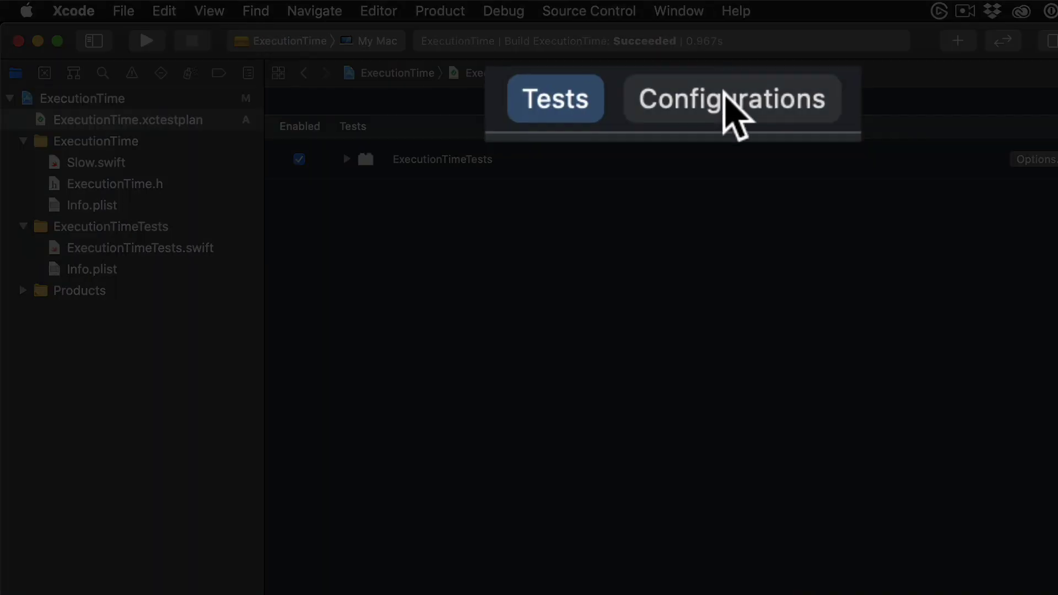
{"action": "left_click", "coordinate": [726, 97]}
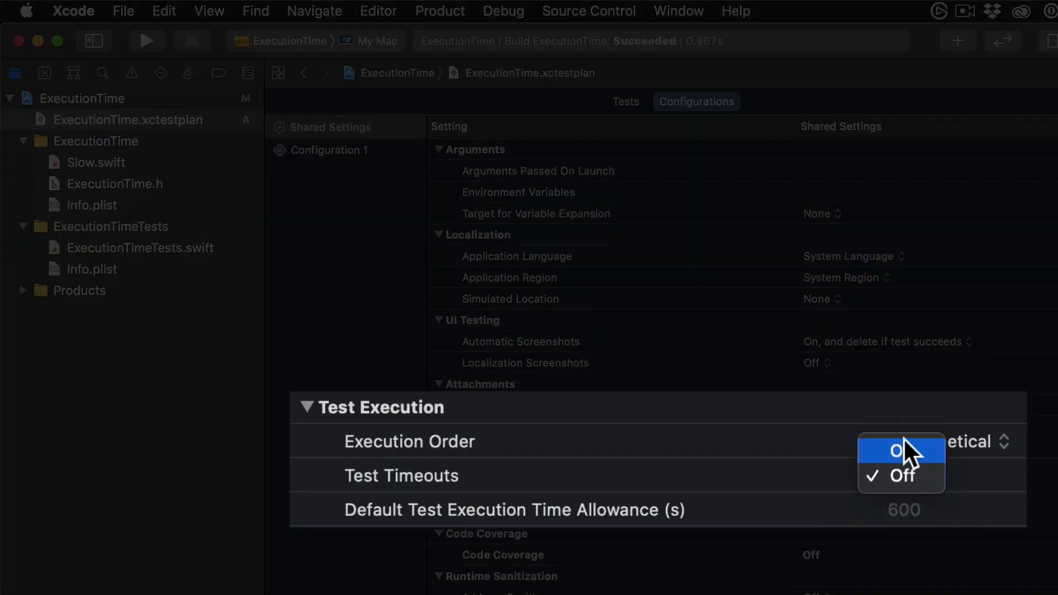
{"action": "left_click", "coordinate": [903, 439]}
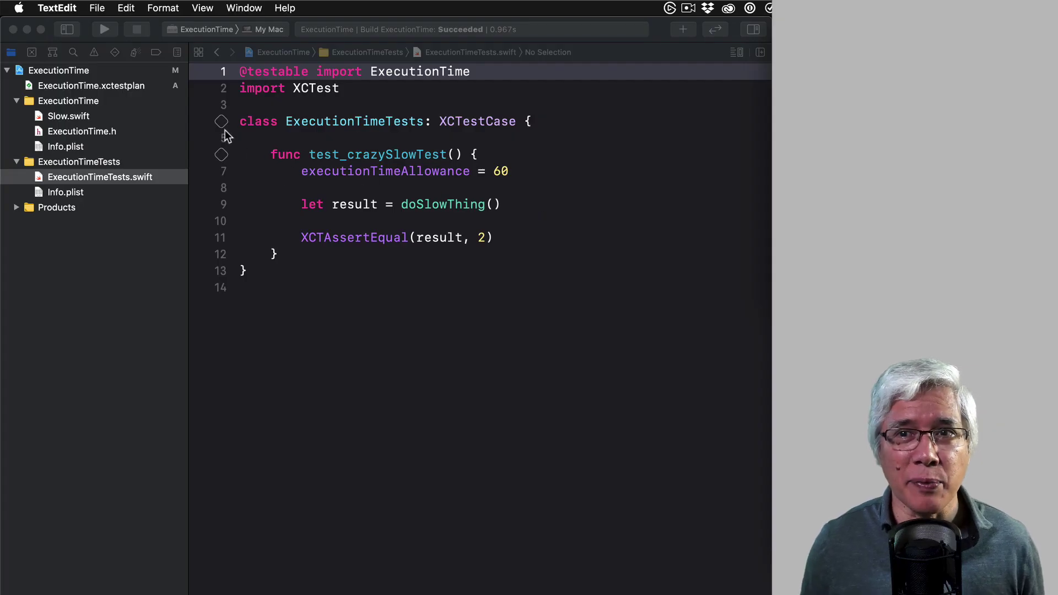
Run all ExecutionTimeTests tests so test_crazySlowTest times out past its one-minute allowance
{"action": "left_click", "coordinate": [222, 126]}
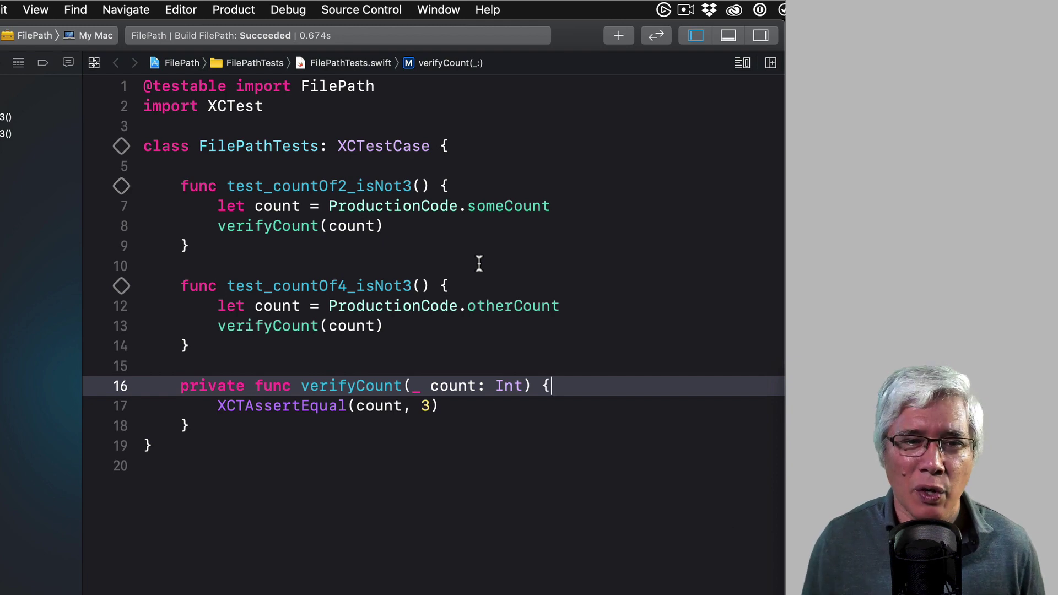
Run the FilePathTests with Cmd+U, showing both count tests failing inside verifyCount
{"action": "key", "text": "super+u"}
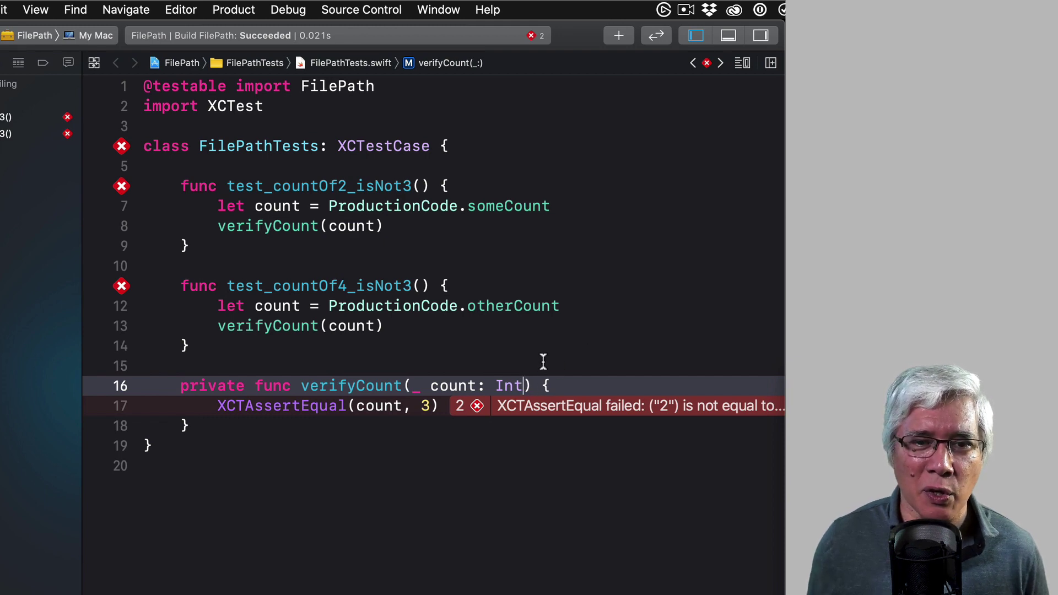
{"action": "type", "text": ", "}
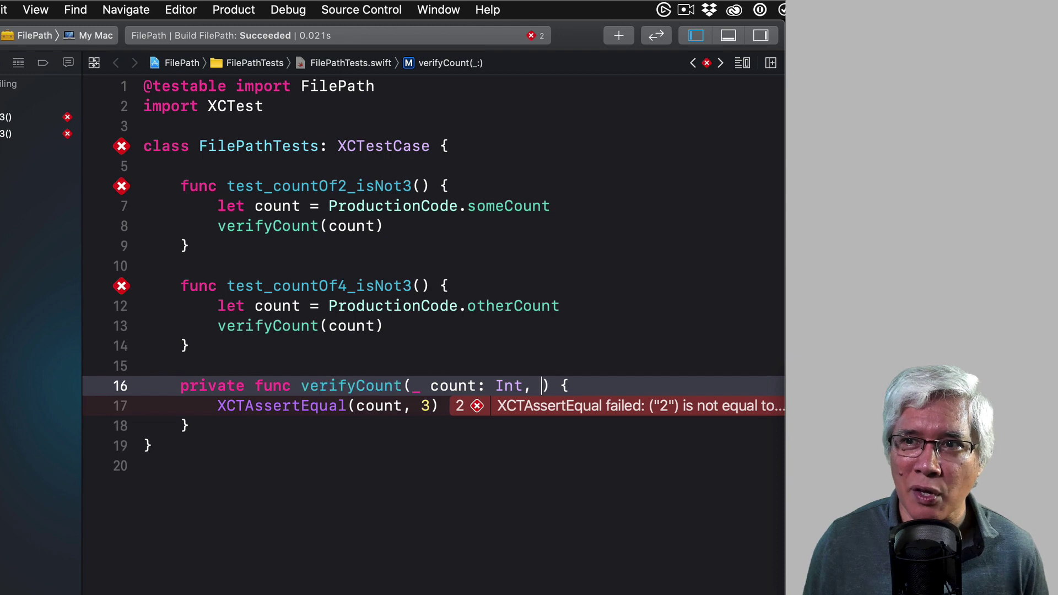
{"action": "type", "text": "test"}
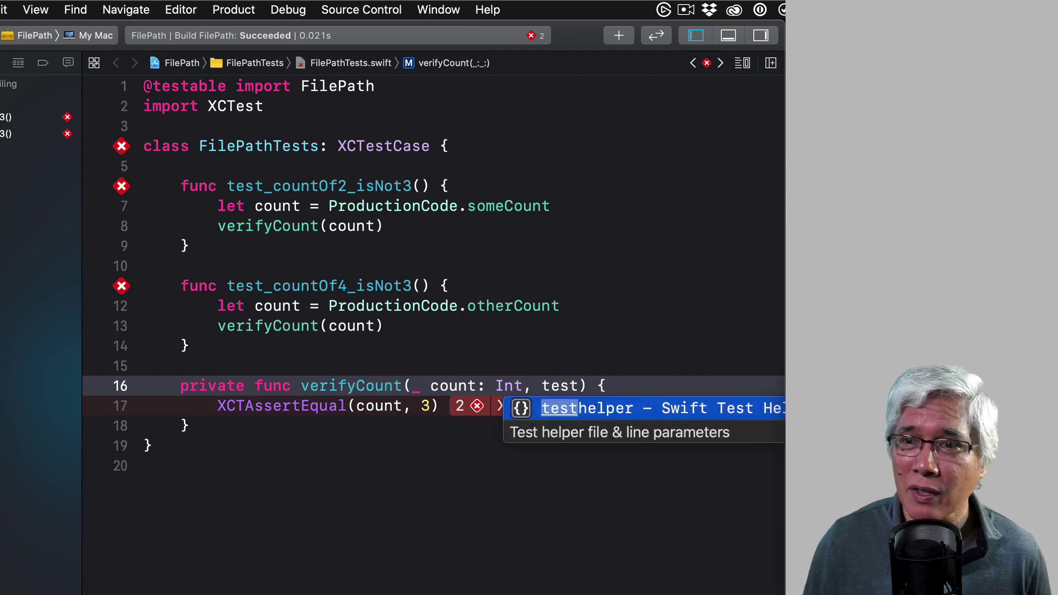
Give verifyCount #file and #line parameters, pass them to XCTAssertEqual, and rerun tests
{"action": "key", "text": "Return"}
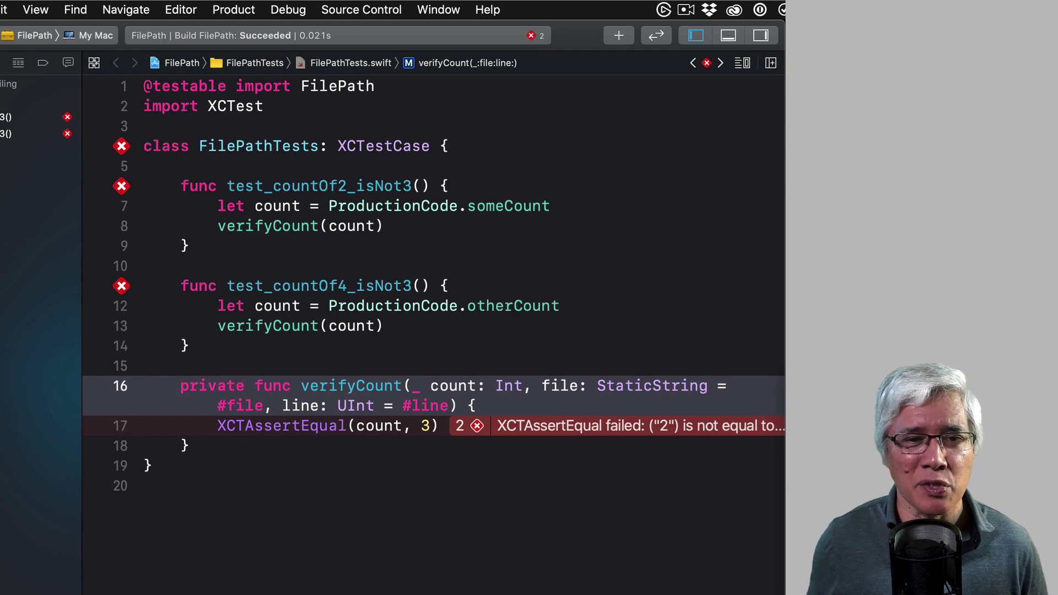
{"action": "key", "text": "Down"}
{"action": "type", "text": ", file: file, line: line"}
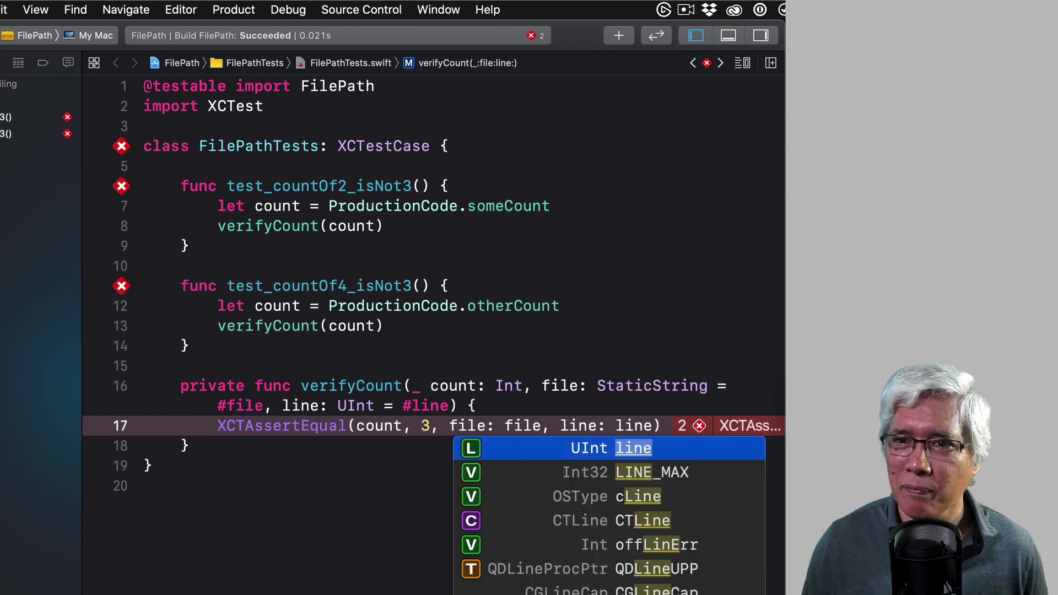
{"action": "key", "text": "super+u"}
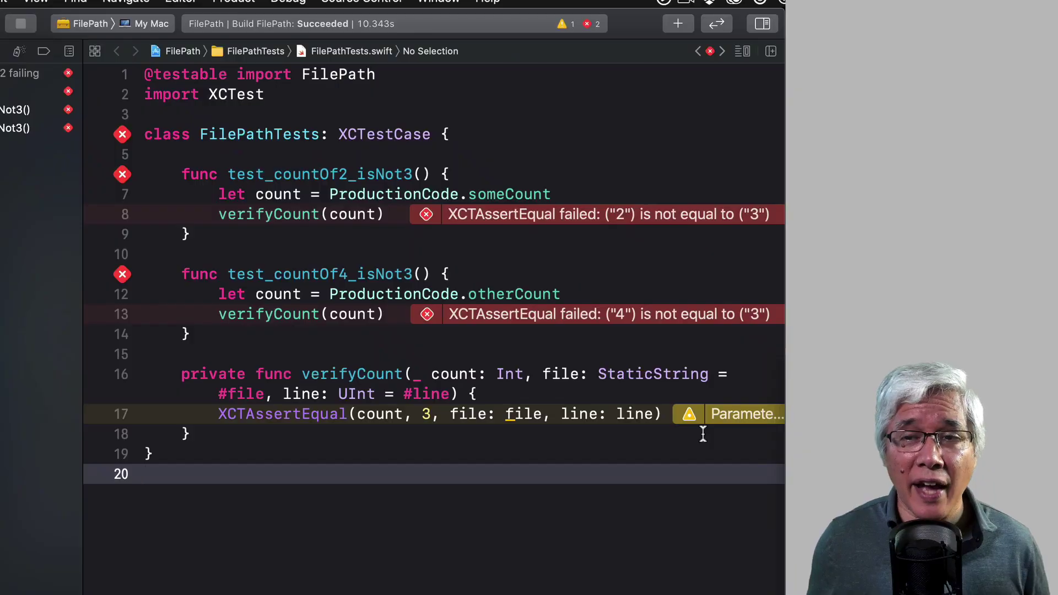
Apply the line 17 Fix-it changing the file default to #filePath, then rerun tests
{"action": "left_click", "coordinate": [688, 416]}
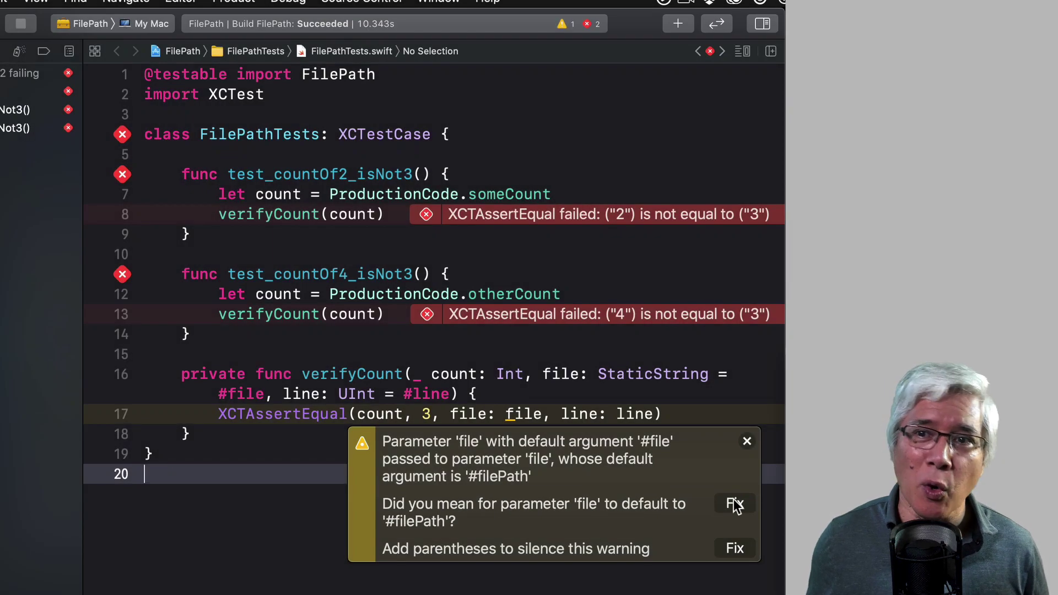
{"action": "left_click", "coordinate": [733, 501]}
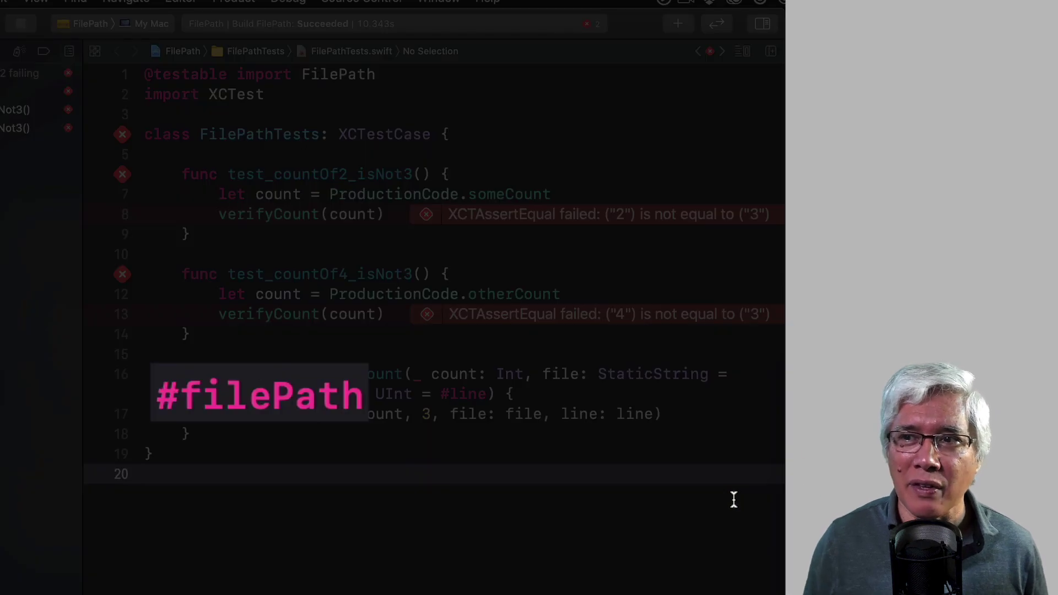
{"action": "key", "text": "super+u"}
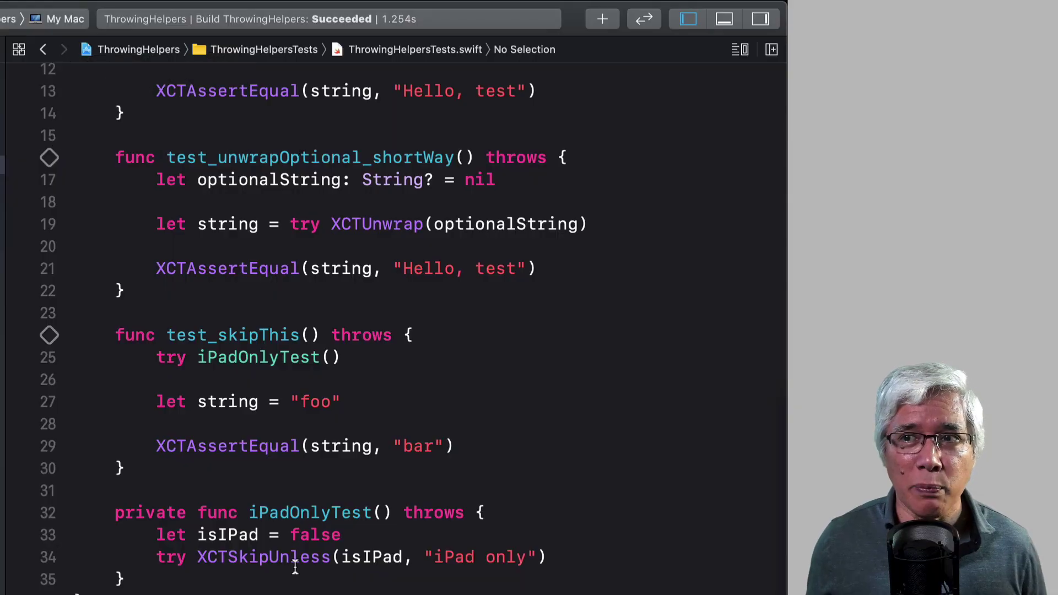
{"action": "scroll", "coordinate": [294, 567], "scroll_direction": "down", "scroll_amount": 2}
{"action": "scroll", "coordinate": [294, 566], "scroll_direction": "down", "scroll_amount": 2}
{"action": "scroll", "coordinate": [295, 567], "scroll_direction": "down", "scroll_amount": 2}
{"action": "scroll", "coordinate": [295, 566], "scroll_direction": "down", "scroll_amount": 1}
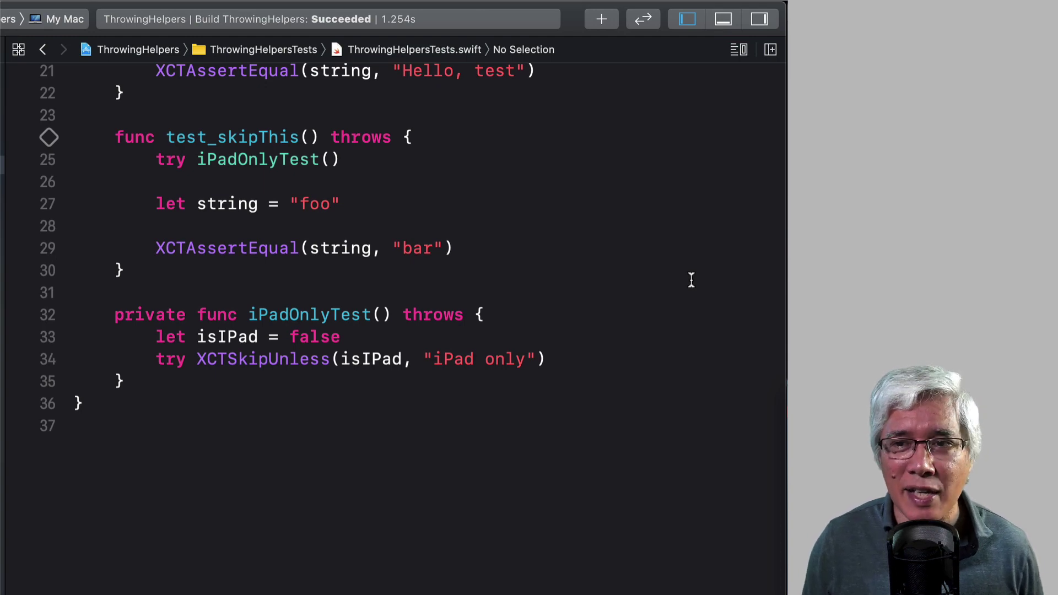
Run the ThrowingHelpers tests, with test_skipThis reported skipped as iPad only
{"action": "key", "text": "super+u"}
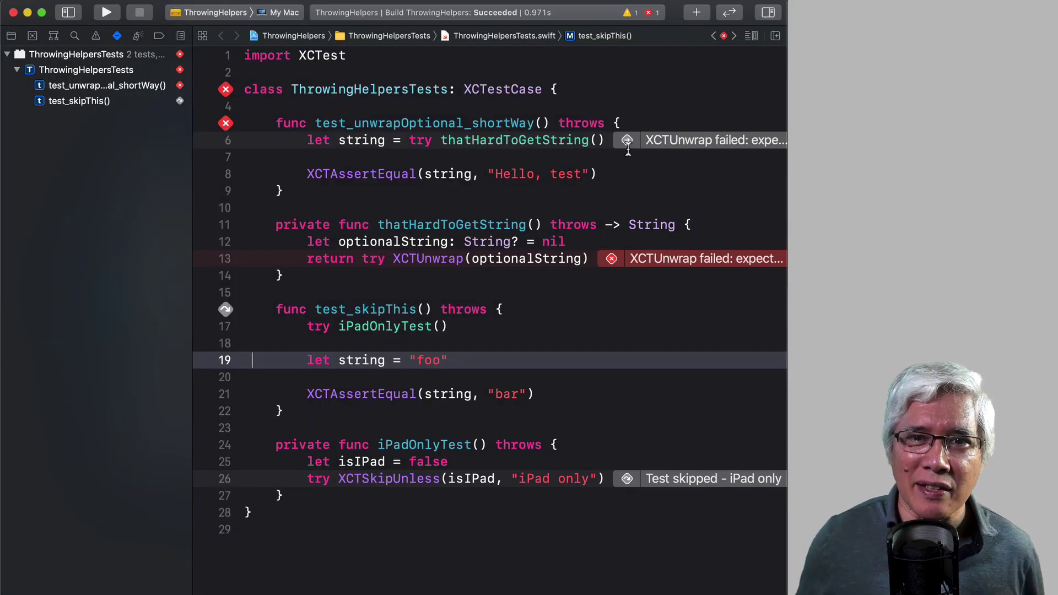
Expand the line 6 'XCTUnwrap failed' annotation to read the full non-nil String message
{"action": "left_click", "coordinate": [627, 139]}
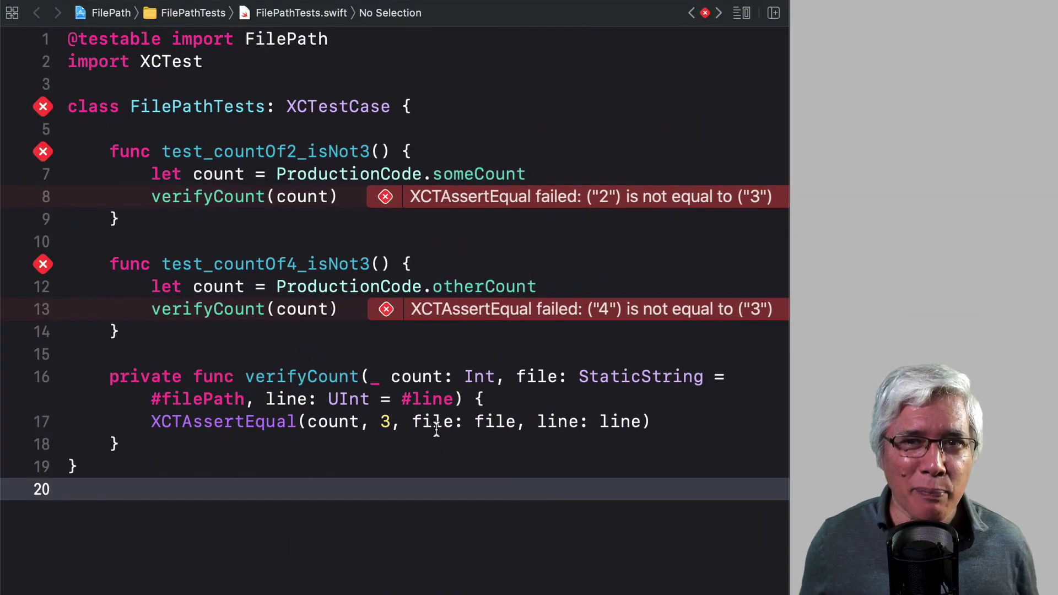
Delete the file/line arguments from XCTAssertEqual and verifyCount's signature, then rebuild
{"action": "left_click_drag", "start_coordinate": [436, 421], "coordinate": [624, 421]}
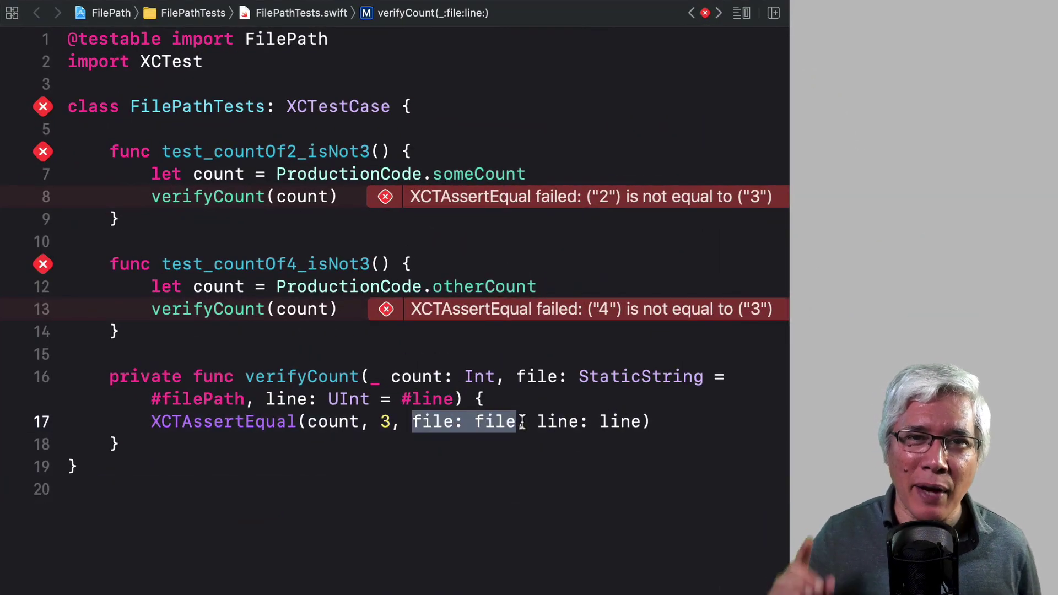
{"action": "key", "text": "BackSpace"}
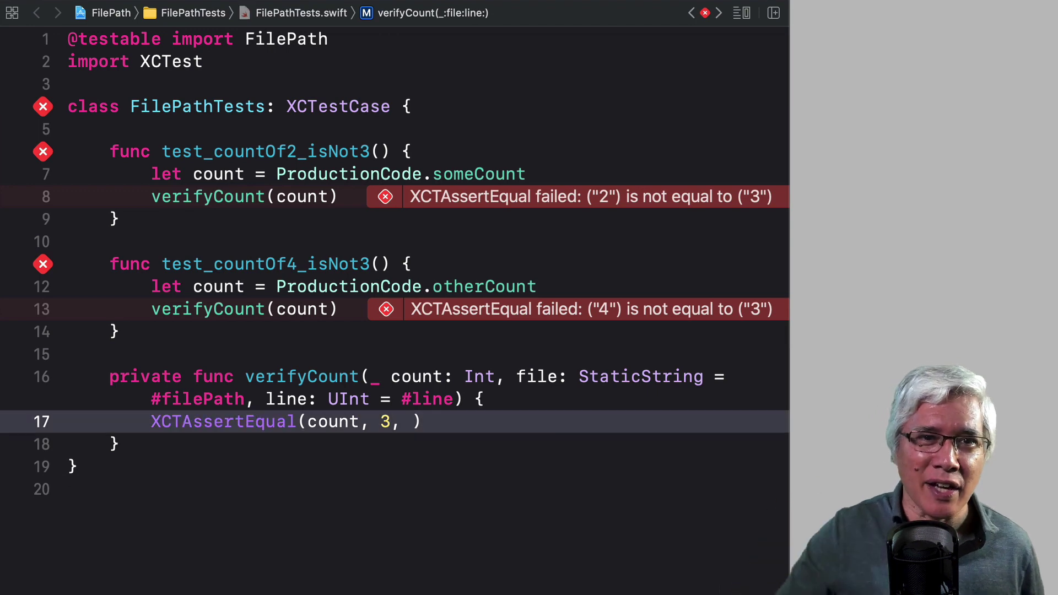
{"action": "key", "text": "BackSpace"}
{"action": "key", "text": "BackSpace"}
{"action": "left_click_drag", "start_coordinate": [517, 377], "coordinate": [437, 399]}
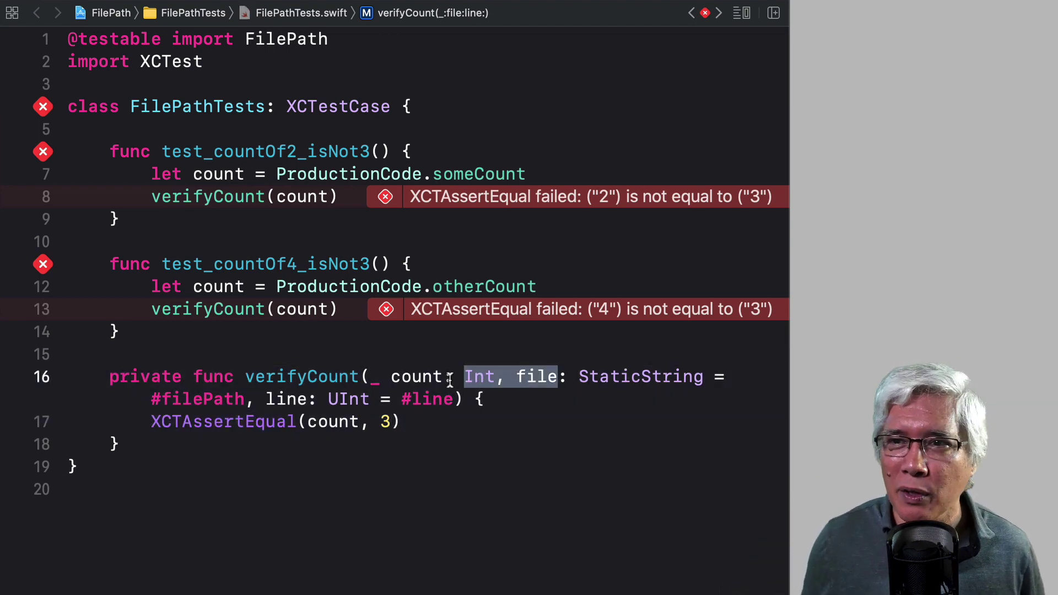
{"action": "key", "text": "BackSpace"}
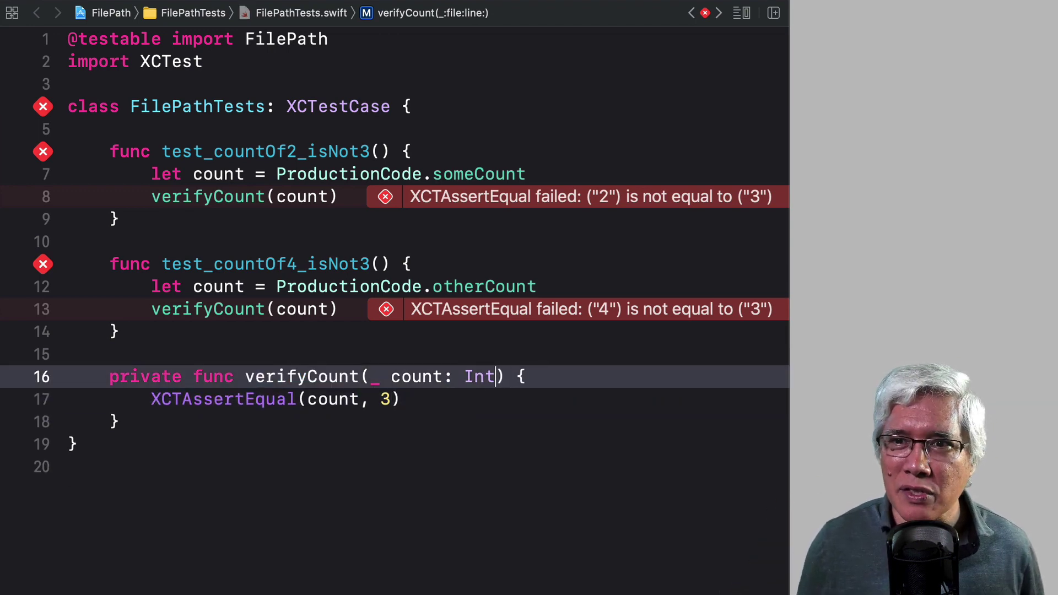
{"action": "key", "text": "super+b"}
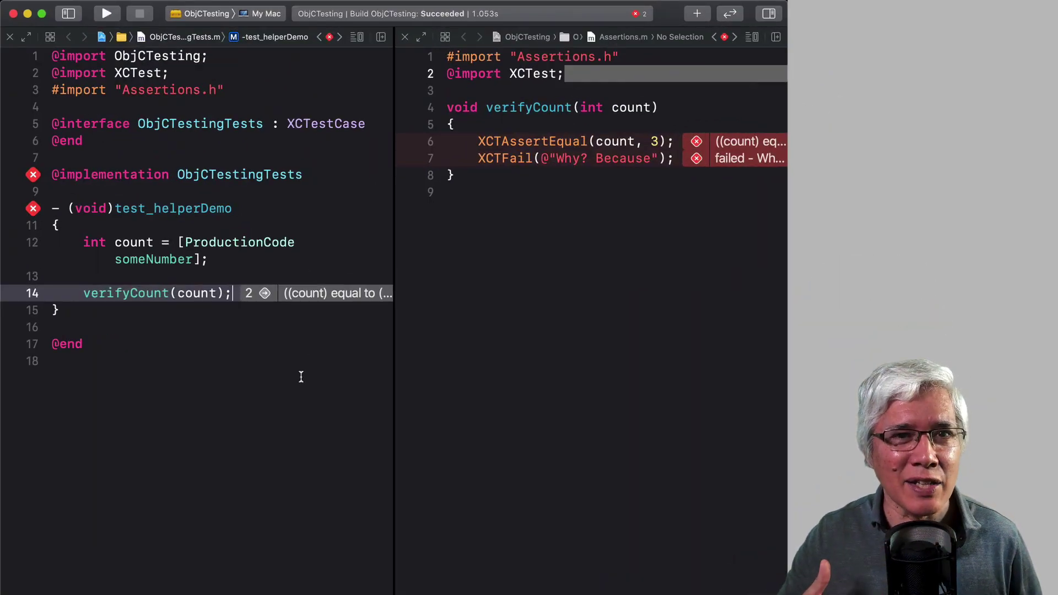
Expand the '2' error badge on line 14 to show both Objective-C helper failures
{"action": "left_click", "coordinate": [265, 294]}
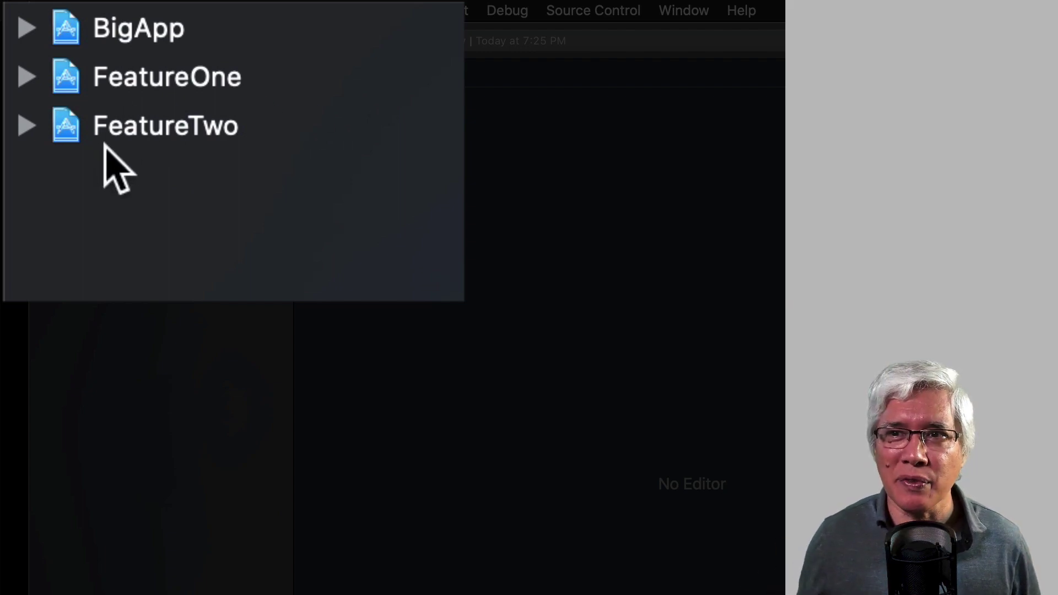
Expand FeatureTwo and FeatureTwoTests in the Project navigator and open FeatureTwoTests.swift
{"action": "left_click", "coordinate": [27, 125]}
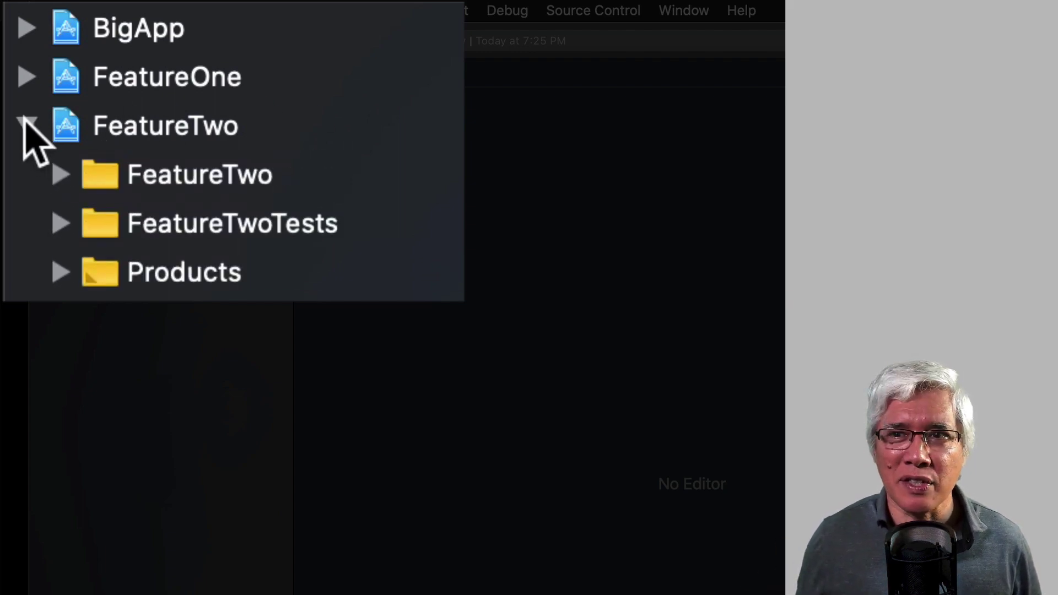
{"action": "left_click", "coordinate": [62, 220]}
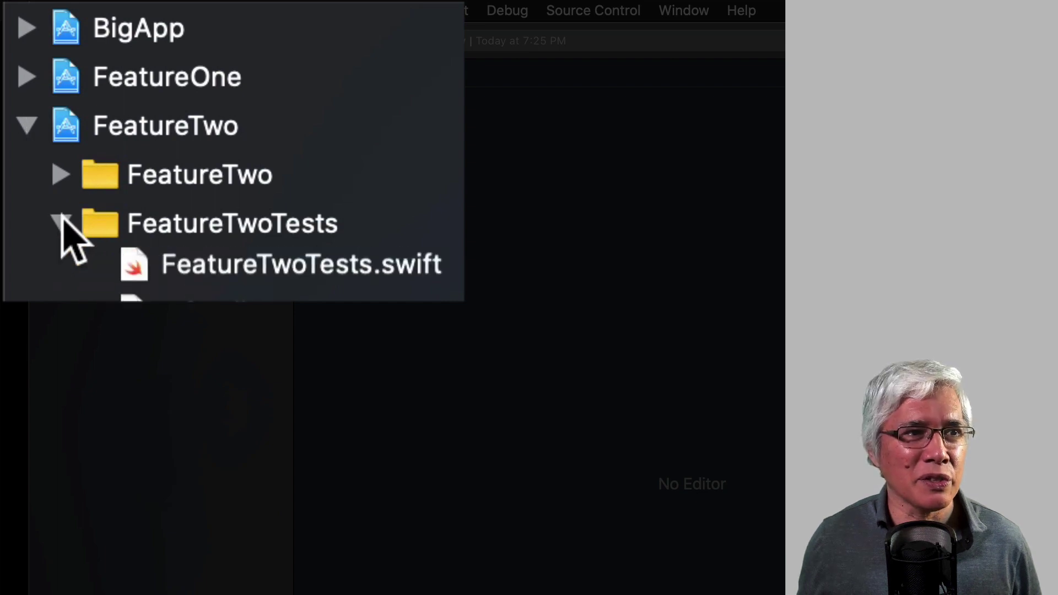
{"action": "left_click", "coordinate": [234, 279]}
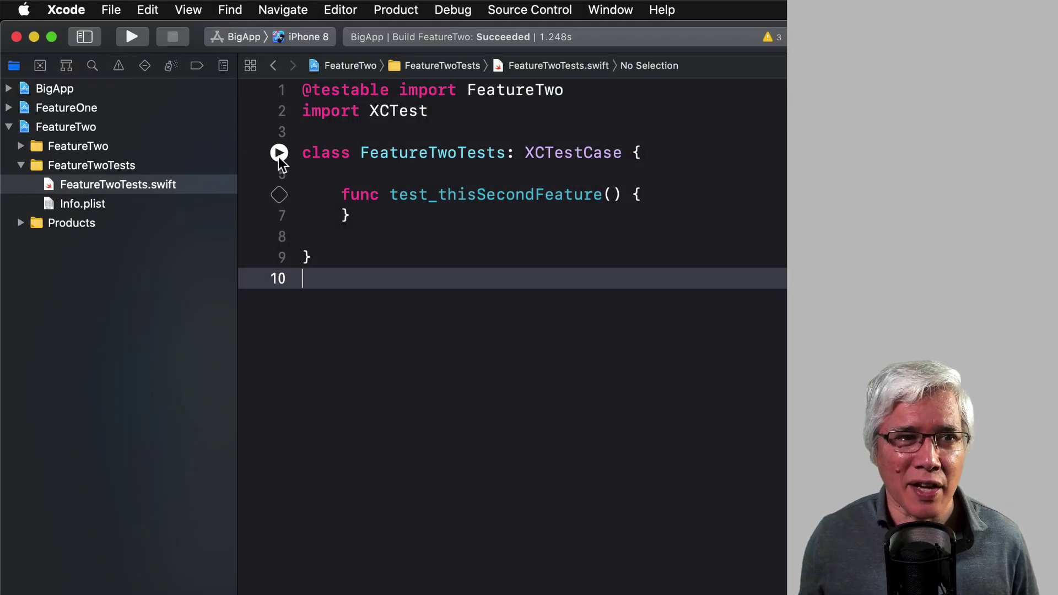
Run the FeatureTwoTests class tests, switching the active scheme to FeatureTwo when prompted
{"action": "left_click", "coordinate": [279, 152]}
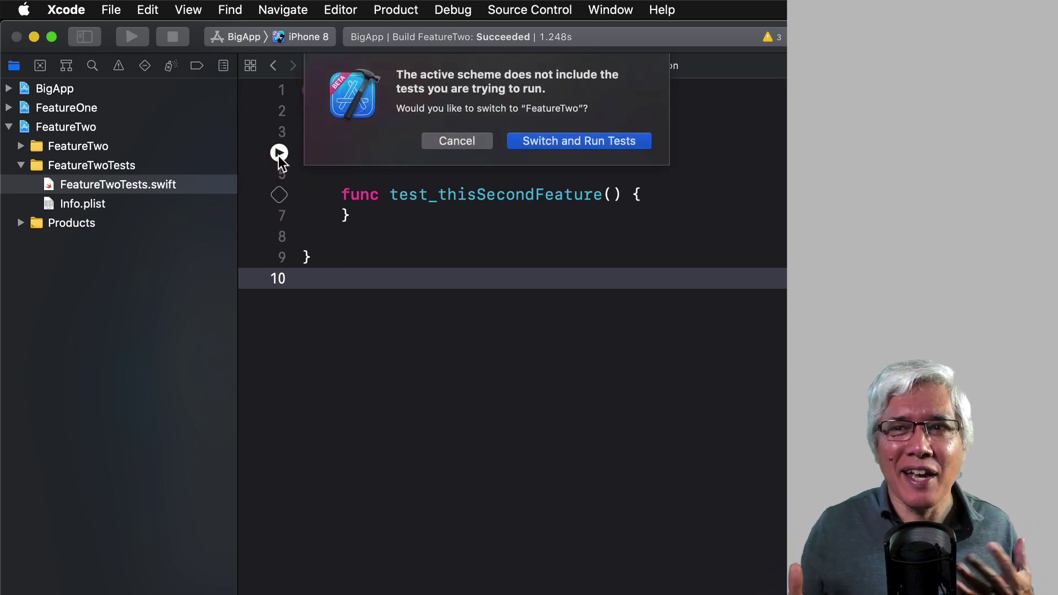
{"action": "left_click", "coordinate": [605, 142]}
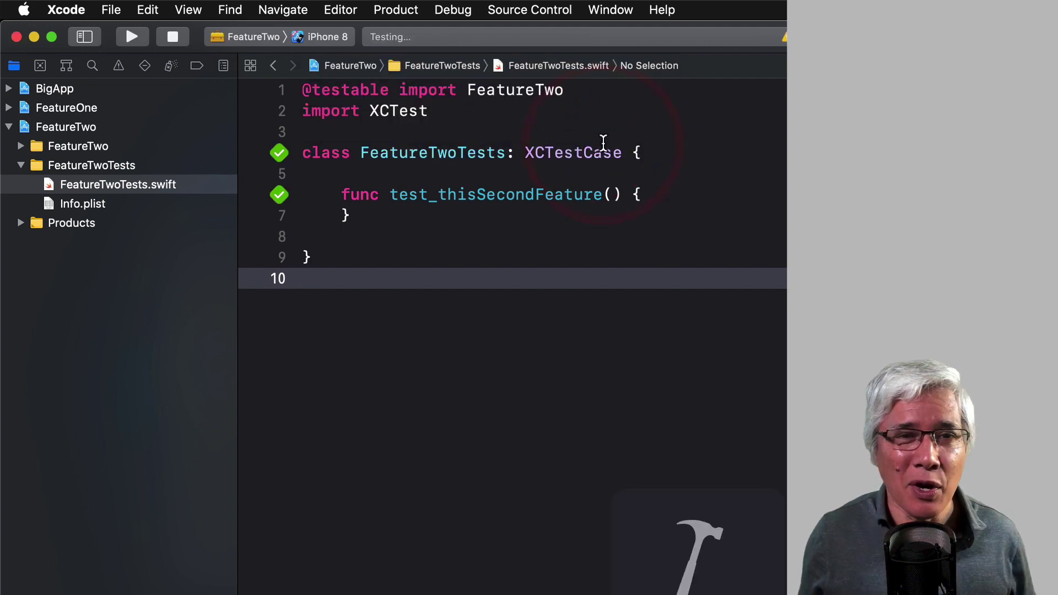